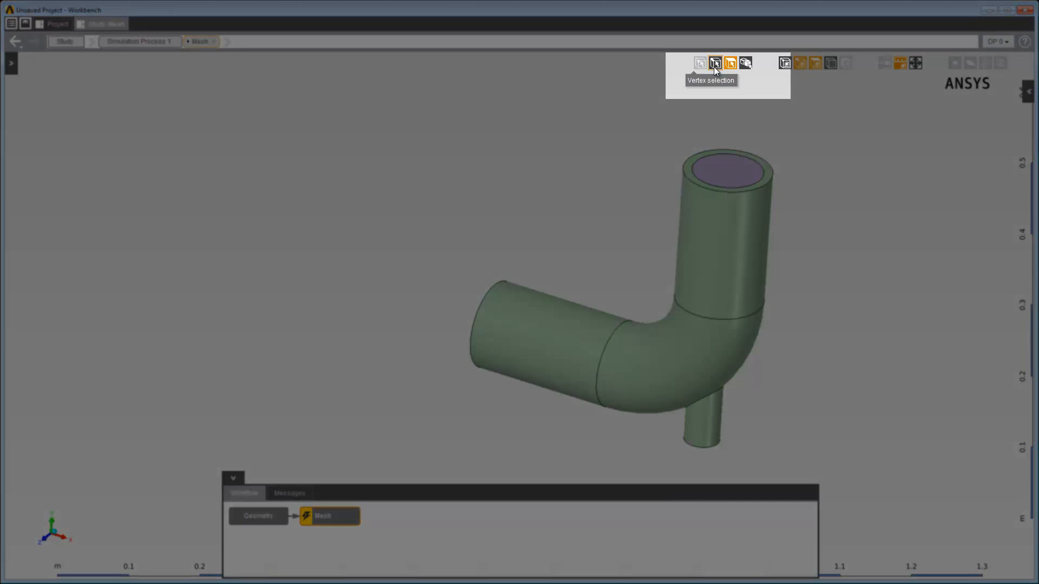
Step: Add a Body Sizing control to the outer pipe body using body selection
left_click(746, 66)
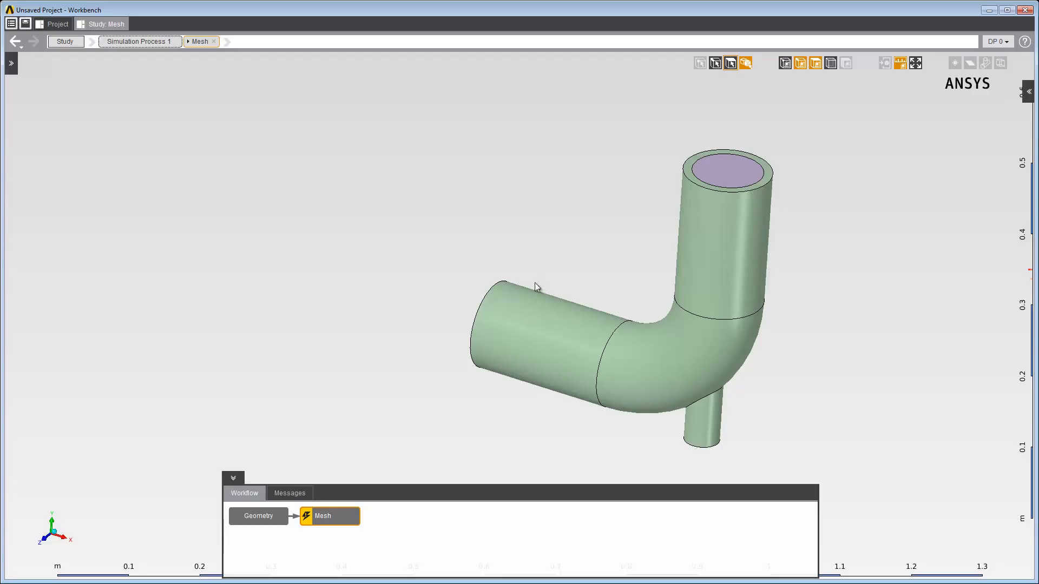
left_click(525, 320)
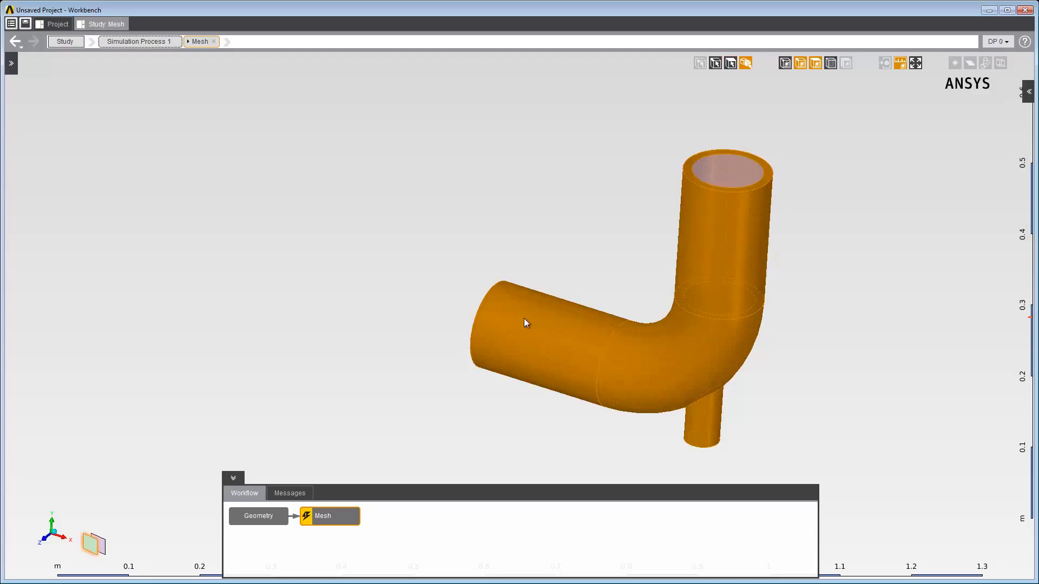
right_click(524, 319)
mouse_move(547, 326)
mouse_move(654, 332)
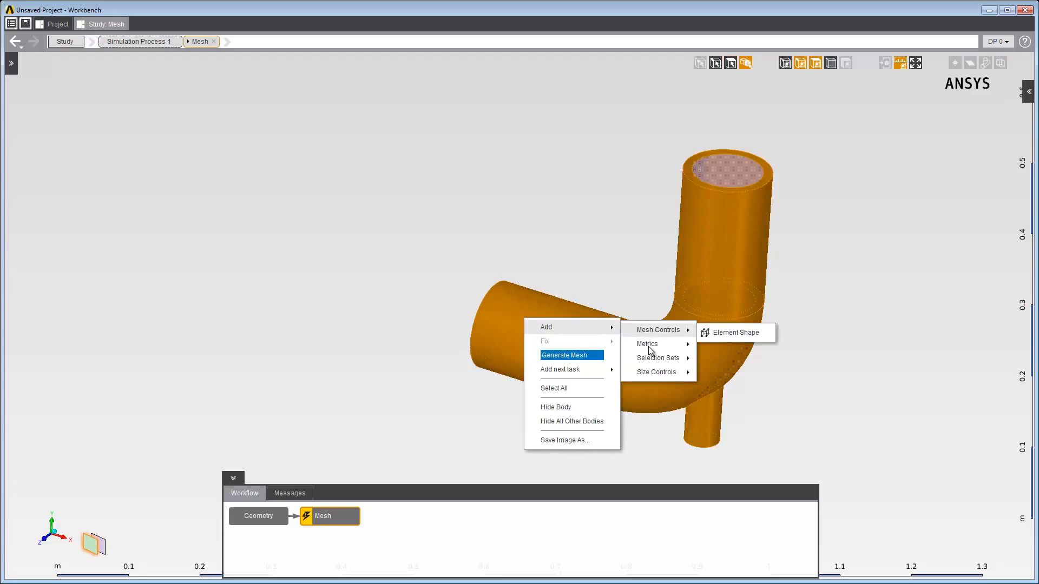
mouse_move(652, 374)
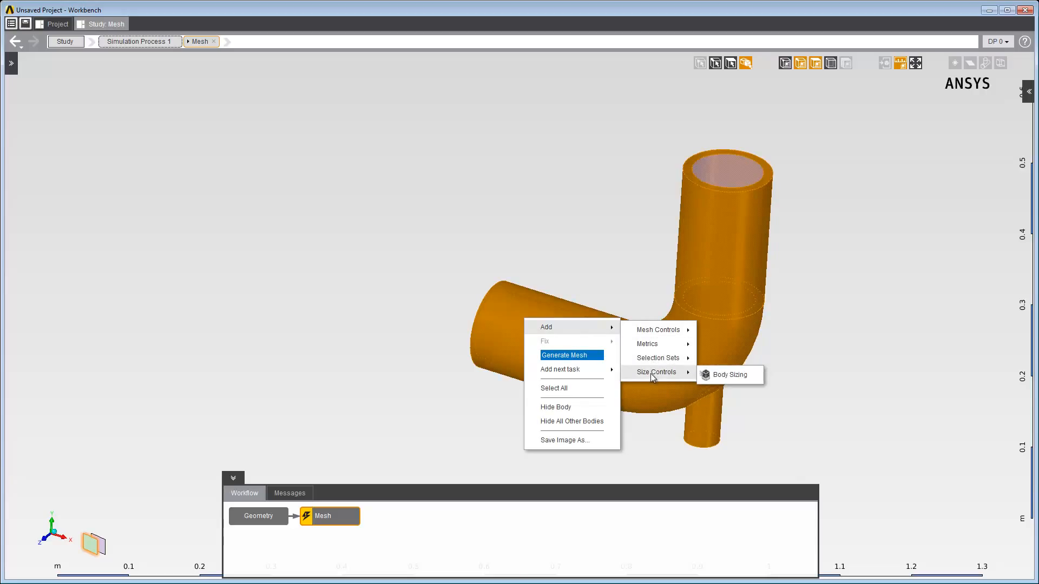
left_click(729, 376)
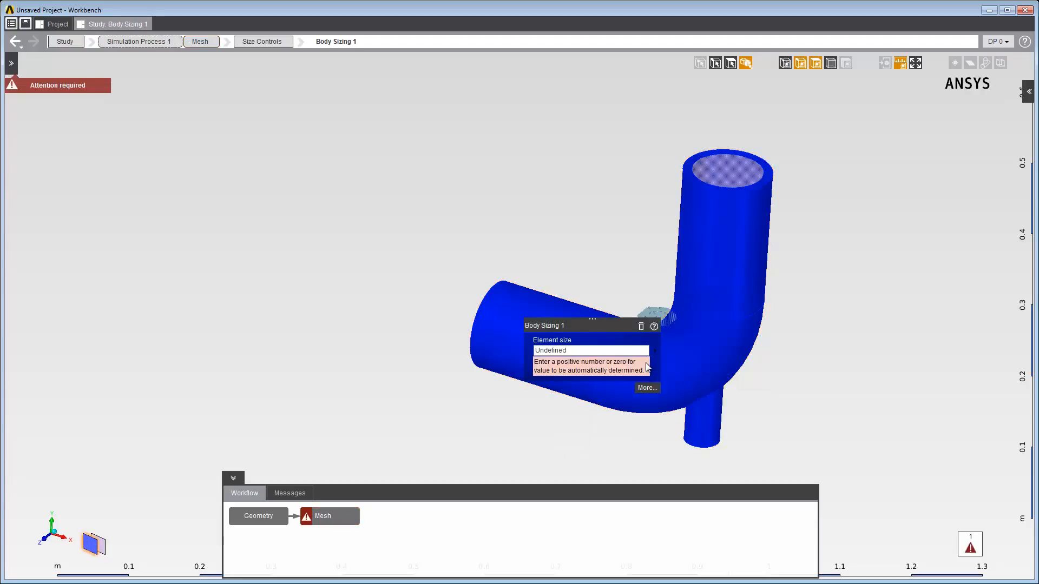
Step: Set the body sizing's element size to 0.05
left_click(590, 350)
type("0.05")
key("Return")
left_click(591, 267)
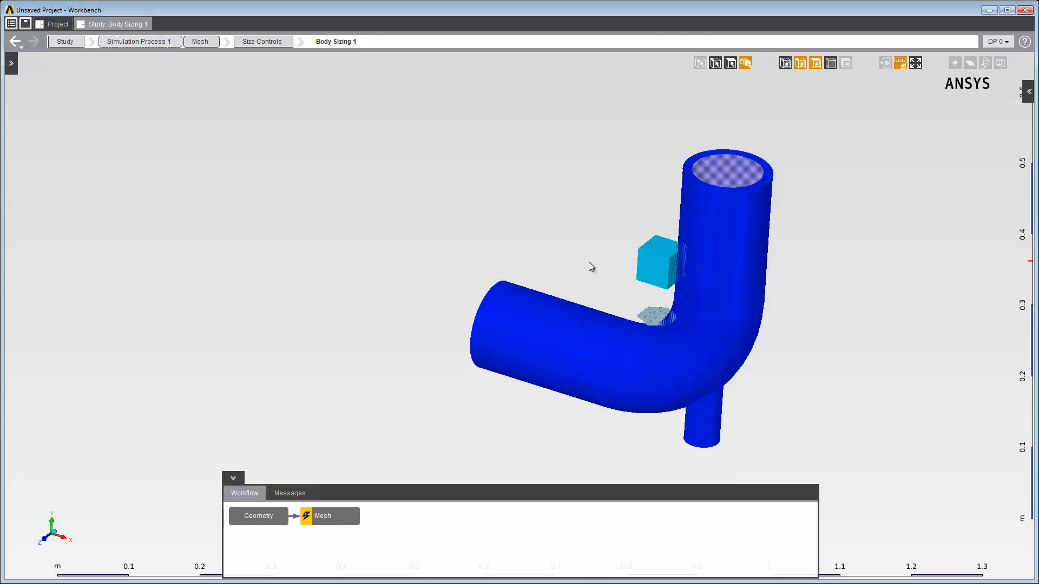
Step: Add an Inflation mesh control and open its full settings
right_click(546, 271)
mouse_move(620, 285)
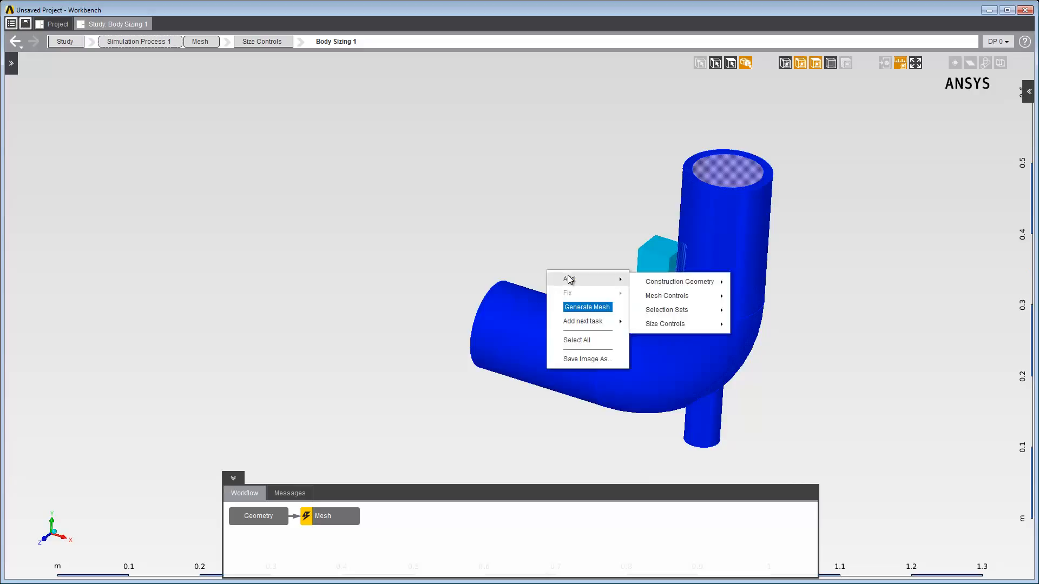
mouse_move(682, 297)
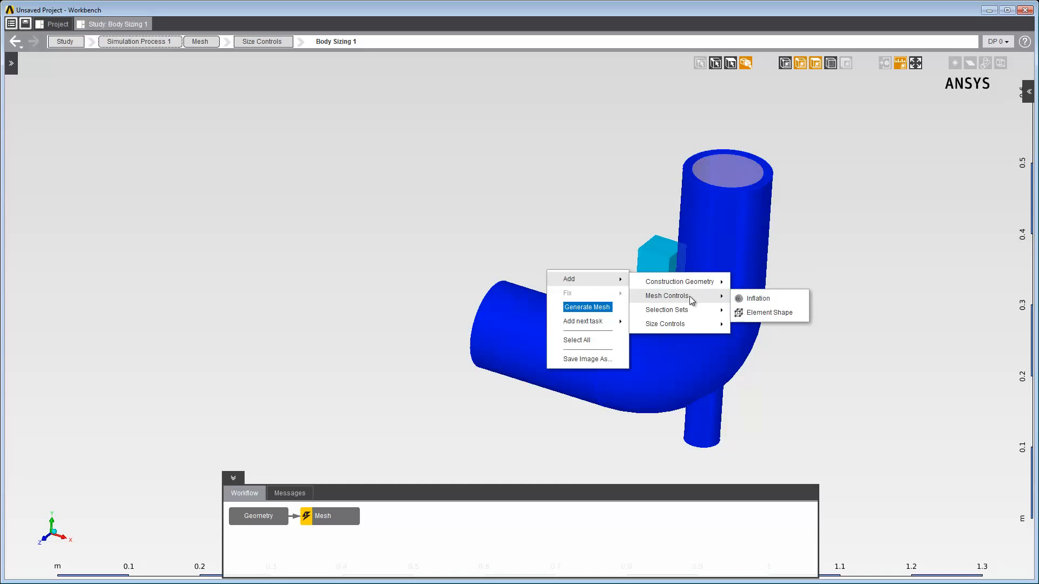
left_click(755, 300)
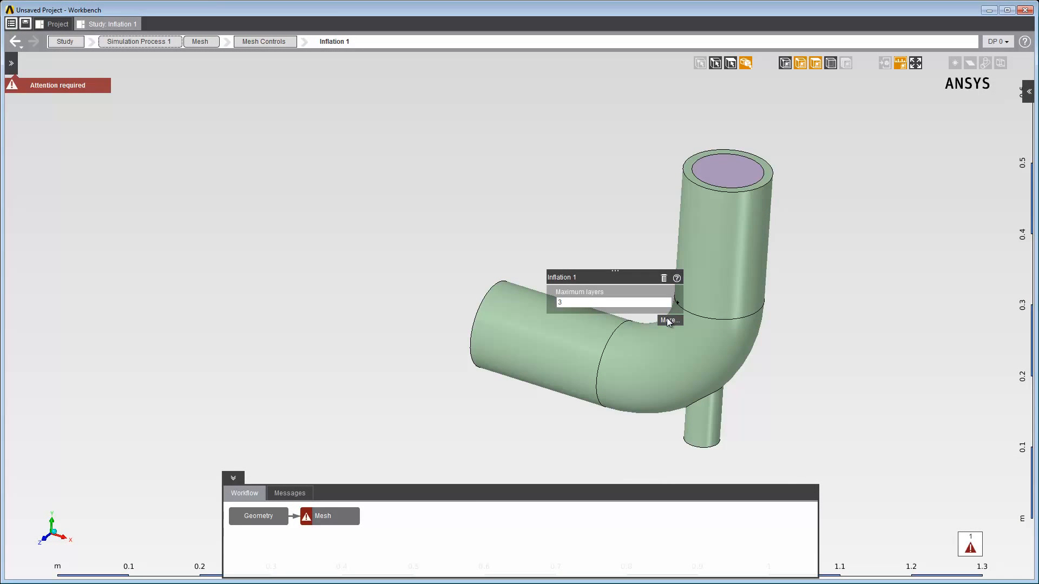
left_click(669, 320)
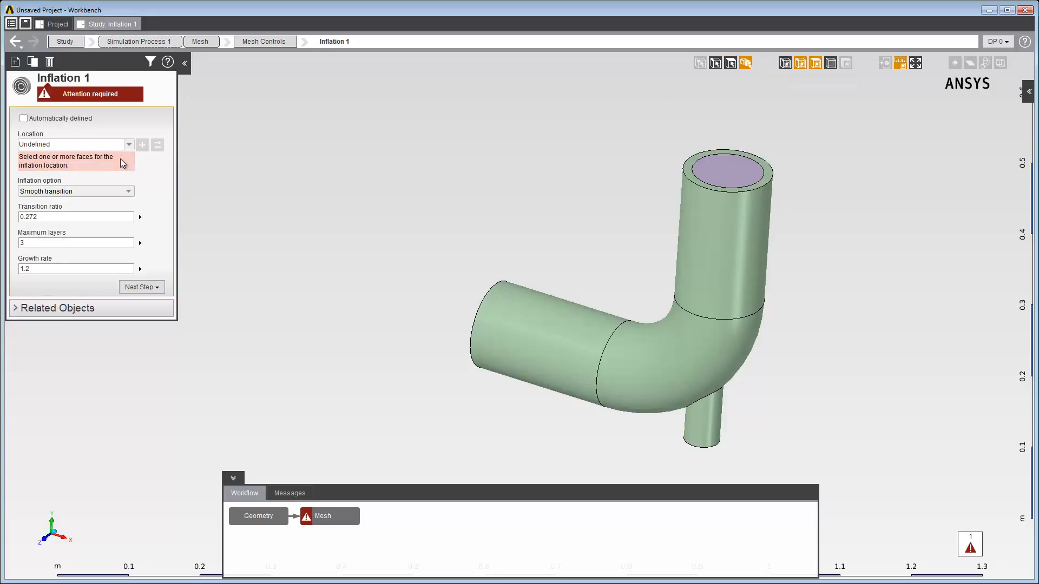
Step: Assign the inner cylindrical face of the straight, near-horizontal pipe section as the inflation location
left_click(106, 145)
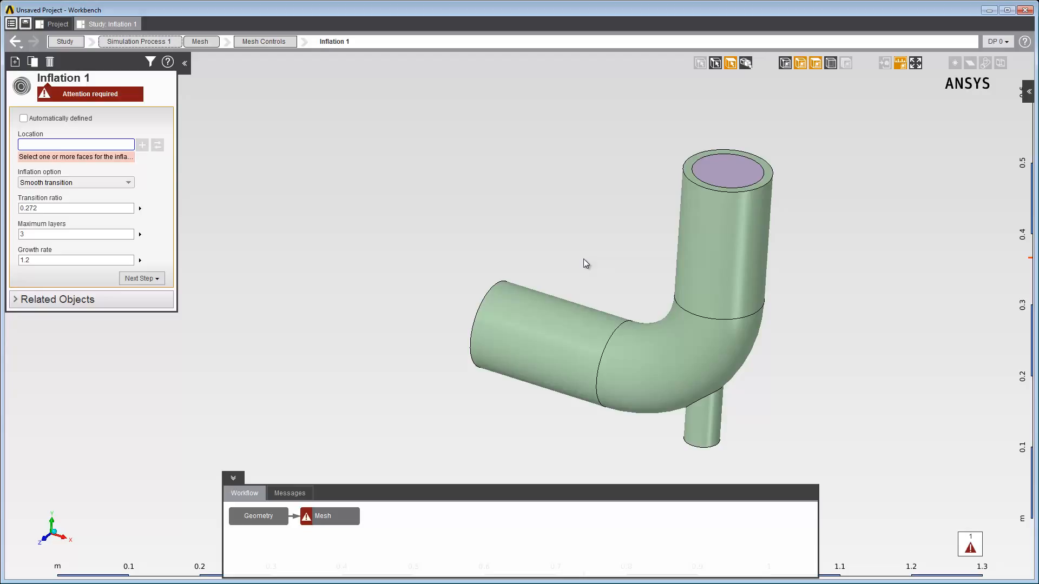
mouse_move(583, 259)
left_mouse_down()
mouse_move(661, 413)
mouse_move(777, 475)
mouse_move(666, 374)
mouse_move(597, 256)
left_mouse_up()
left_click(772, 474)
left_click(597, 255)
left_click(545, 318)
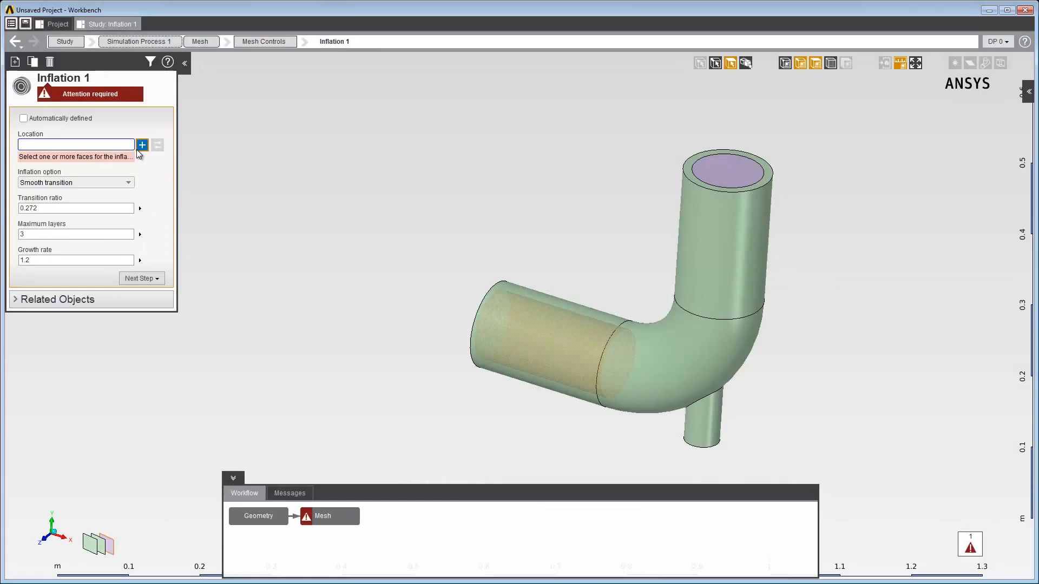
left_click(142, 145)
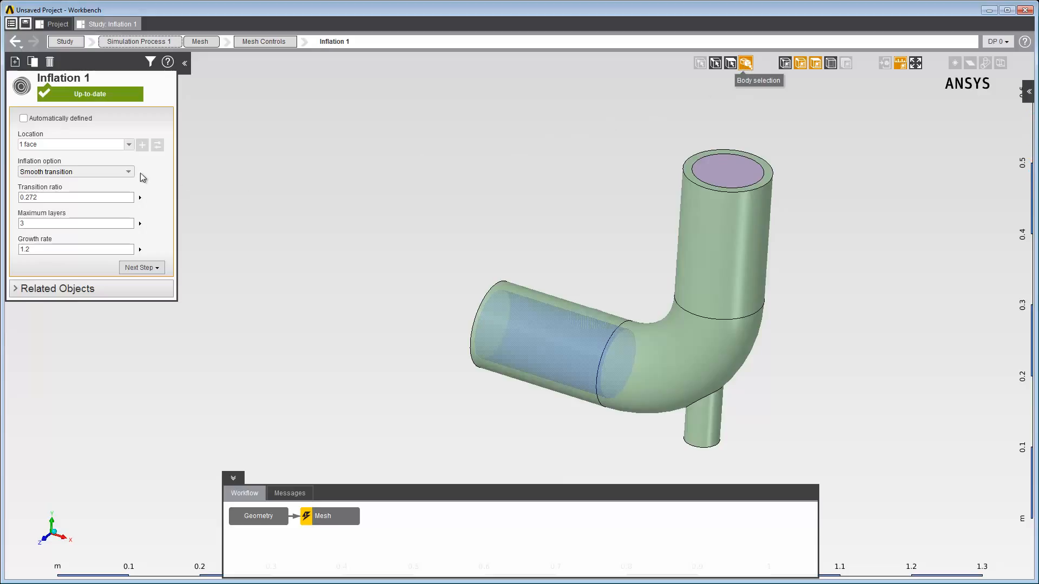
Step: Reopen the inflation location for editing and pick the hidden face behind the elbow bend's outer surface
left_click(118, 143)
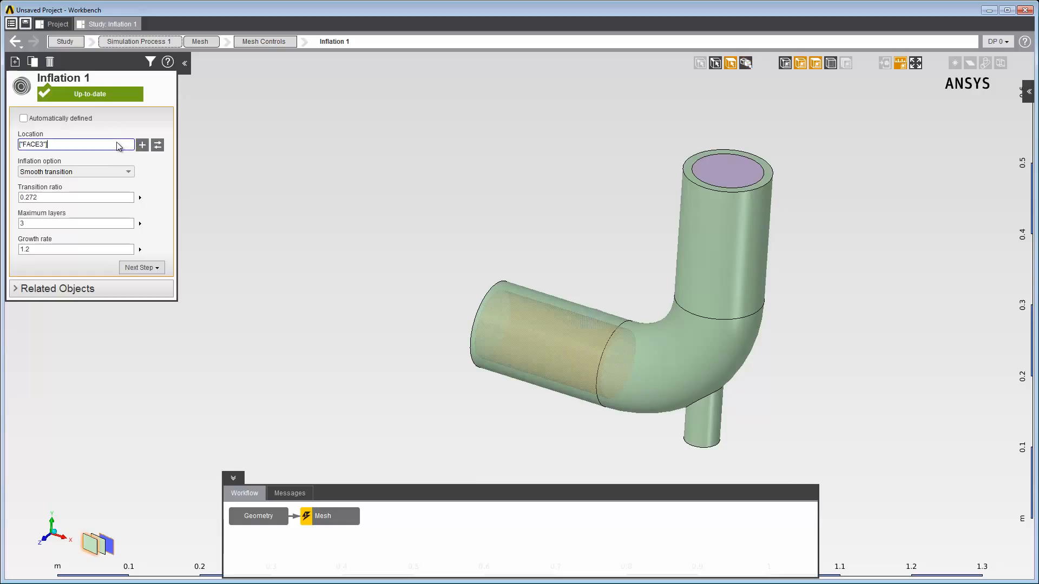
left_click(671, 365)
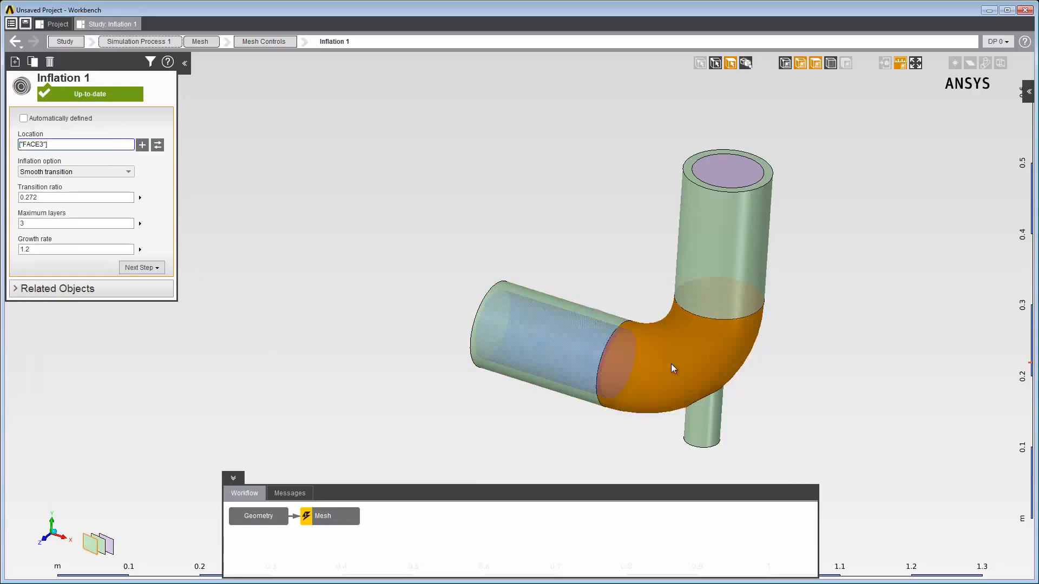
left_click(114, 549)
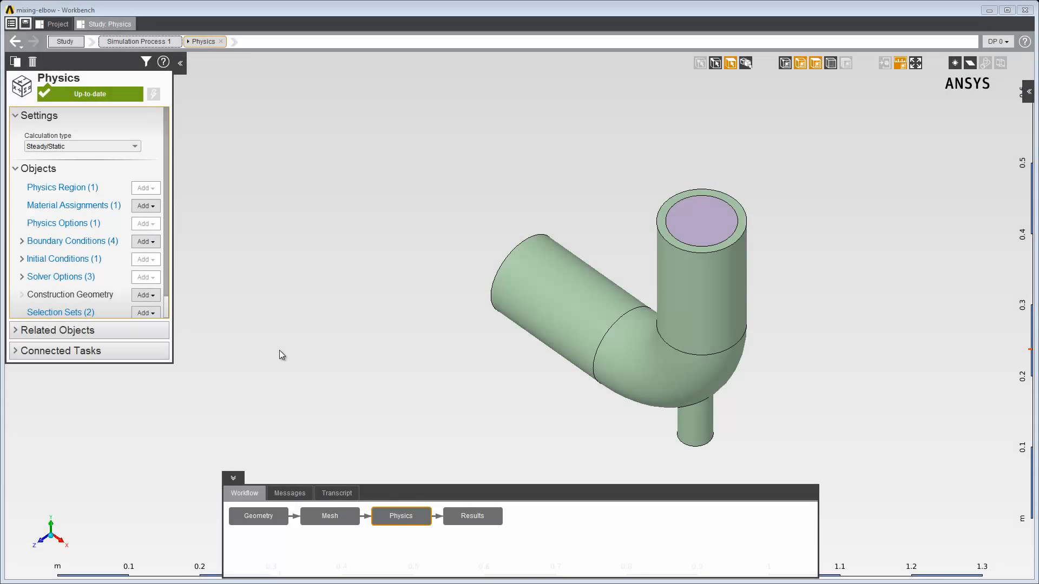
Step: Examine the location settings of the physics region and the material assignment
left_click(93, 190)
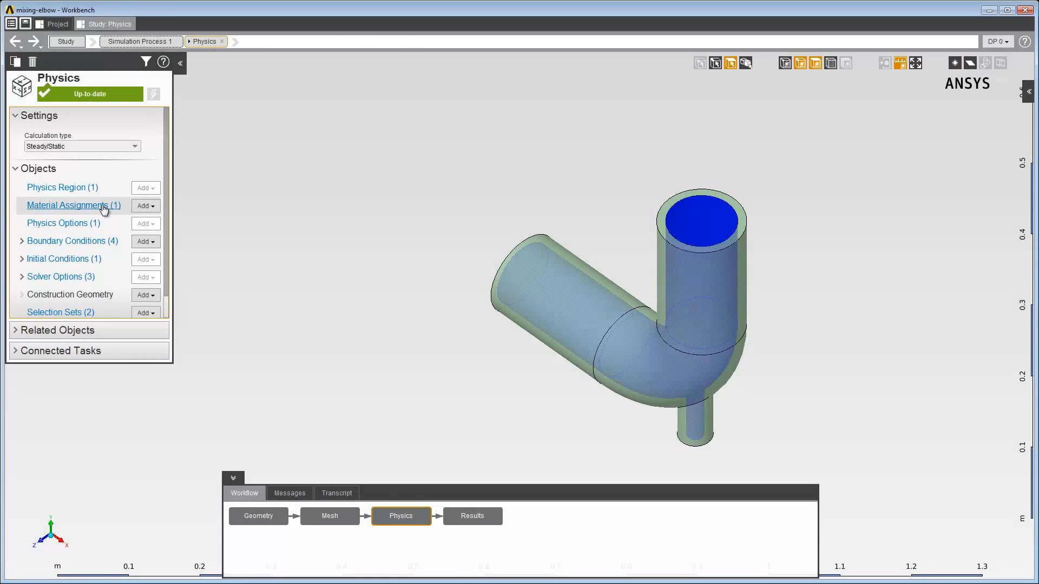
left_click(103, 206)
left_click(130, 127)
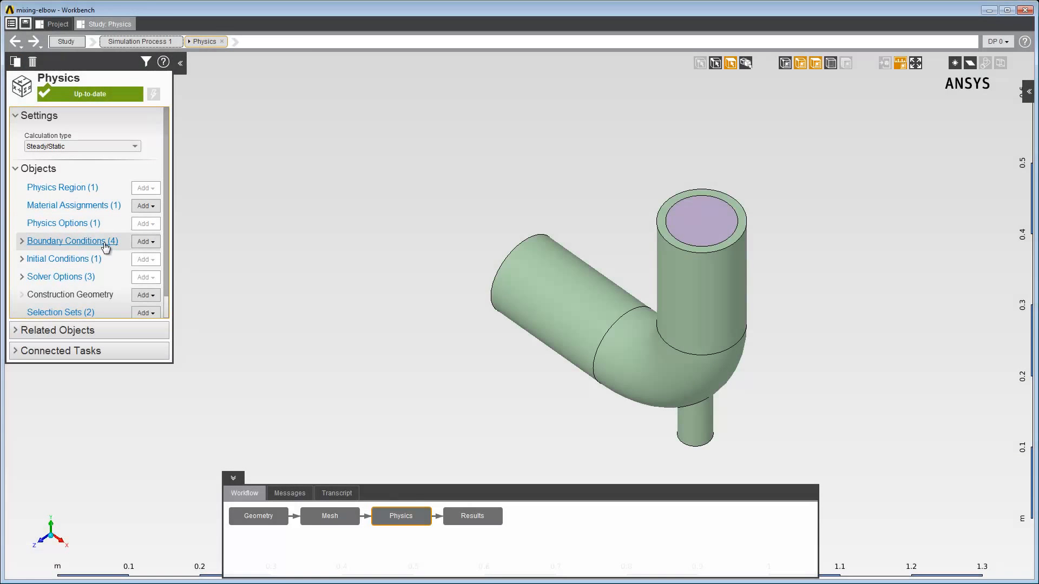
Step: Open the Inlet 1 boundary condition and view its available location choices
left_click(106, 246)
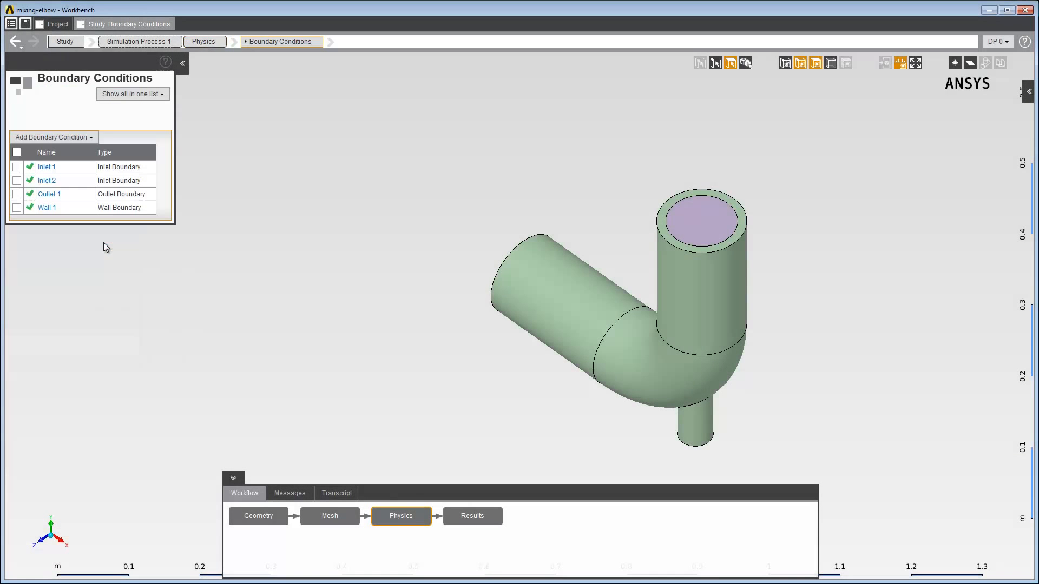
left_click(42, 169)
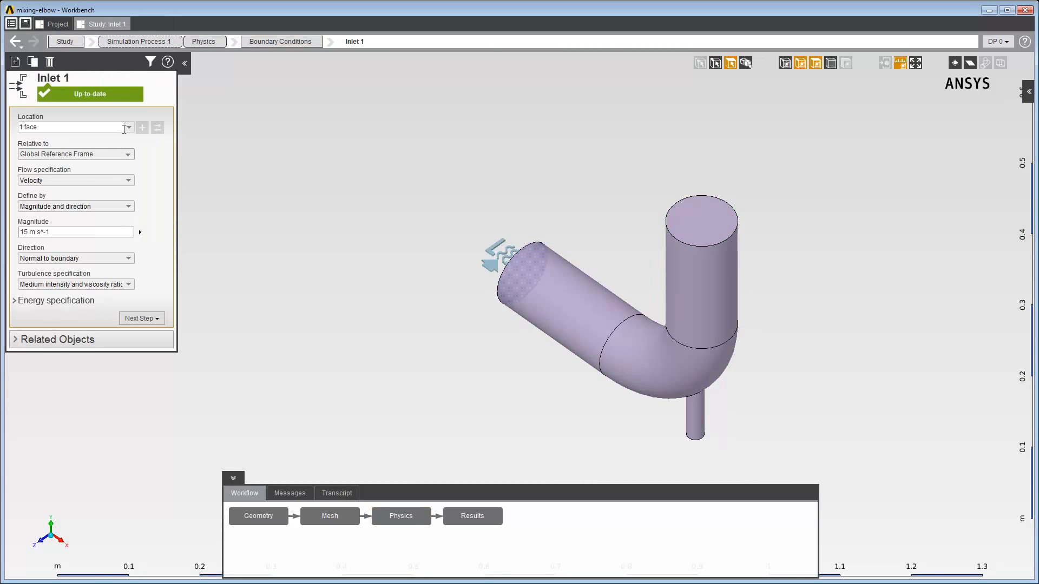
left_click(130, 128)
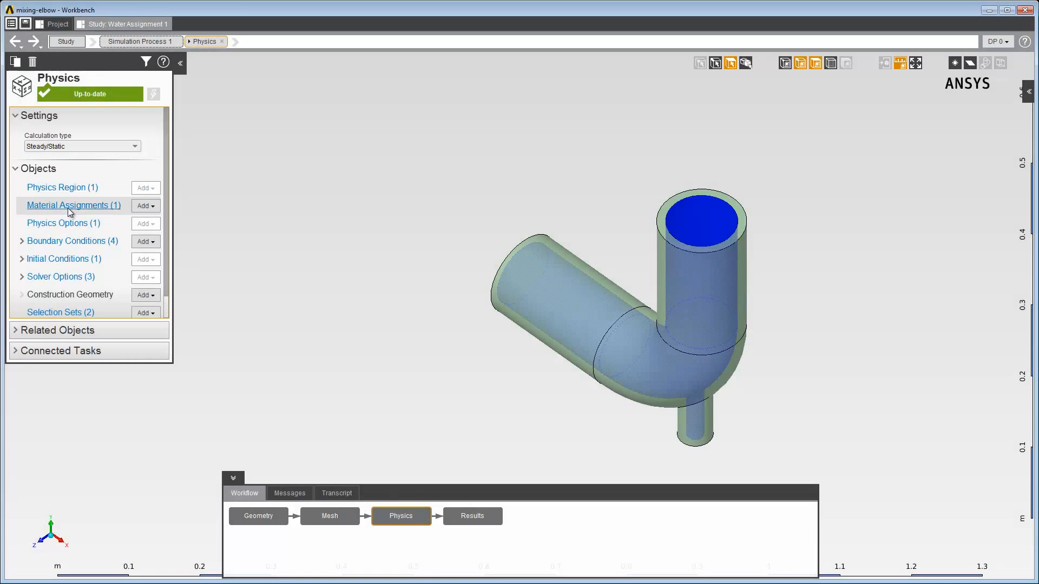
Step: Replace the water material assignment's location with the expression AllBodies
left_click(67, 208)
left_click(75, 129)
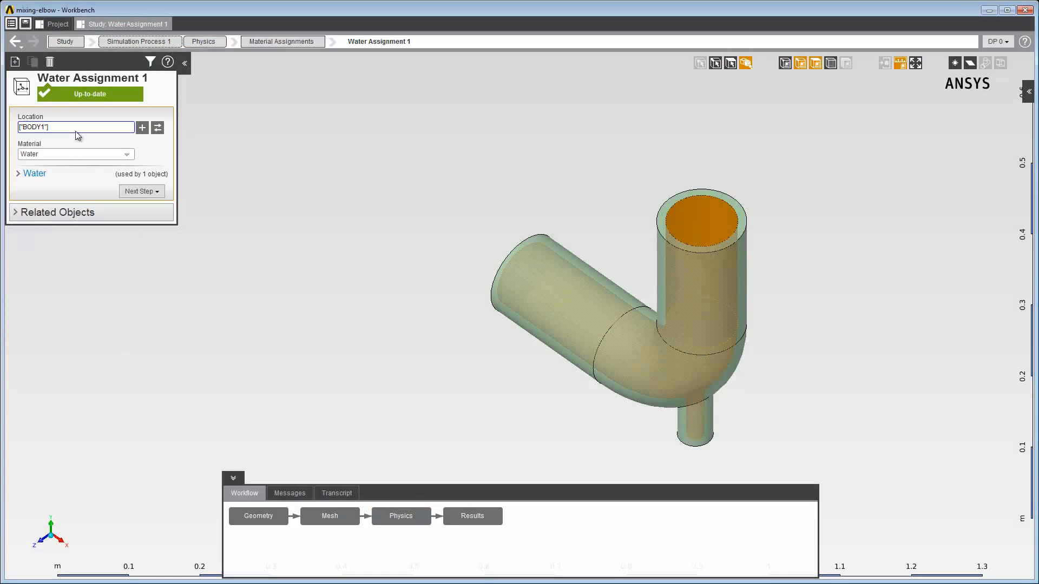
key("ctrl+a")
type("AllBodies")
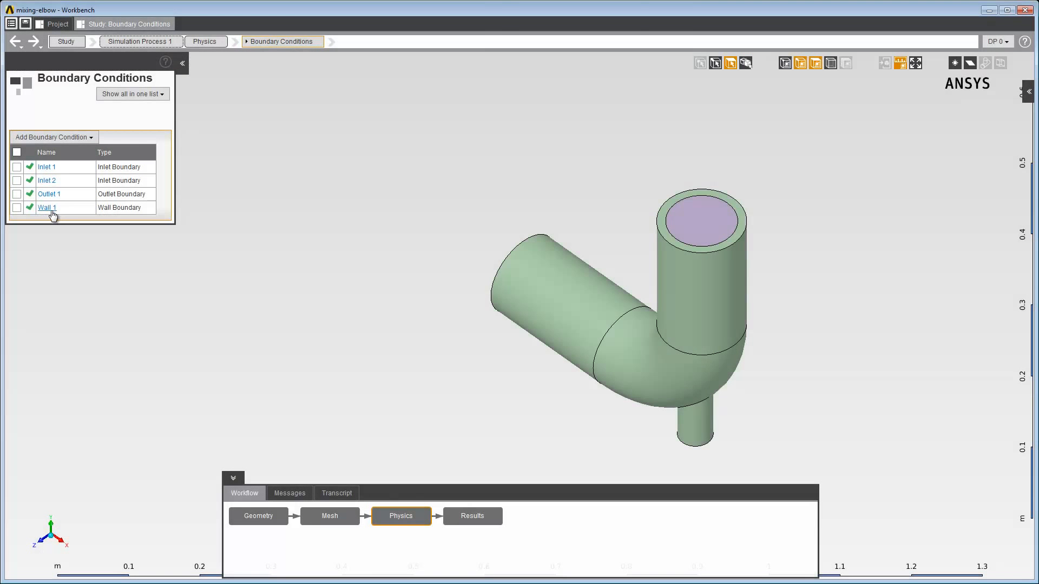
Step: Open the Wall 1 boundary condition and inspect the expression defining its location
left_click(47, 208)
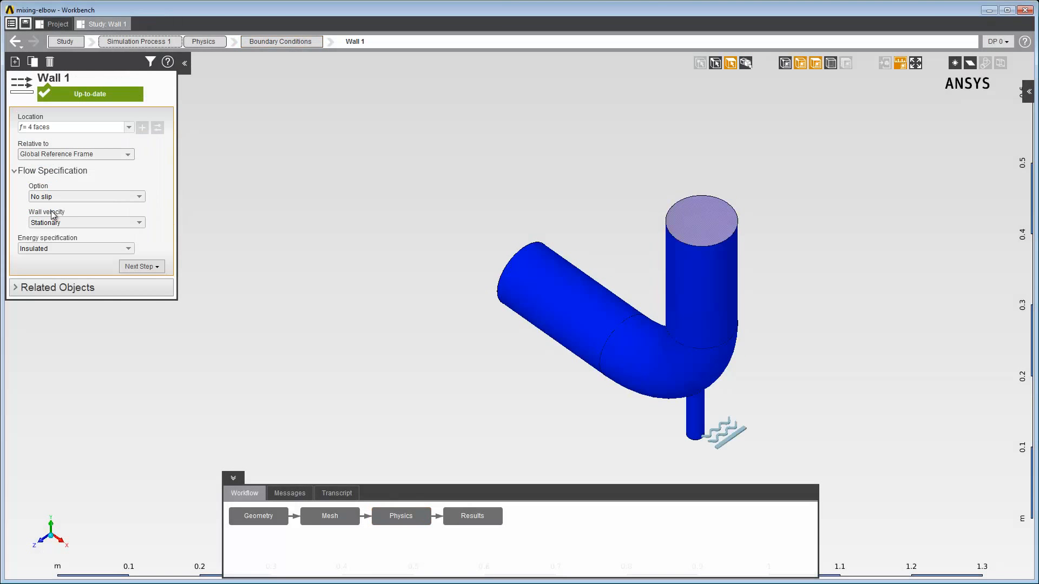
left_click(100, 129)
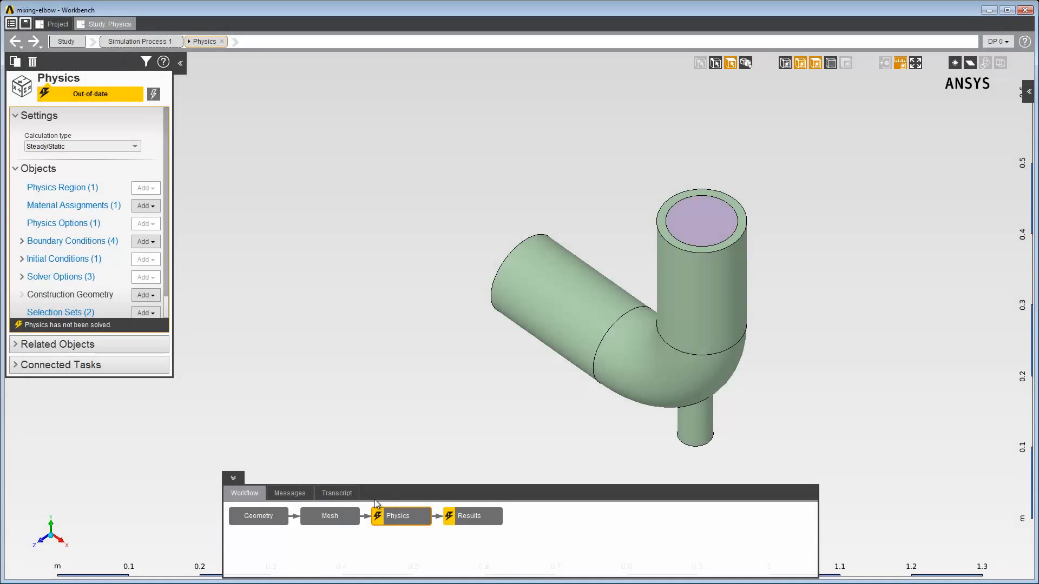
Step: Open the Contour 1 result and view its available location choices
left_click(463, 515)
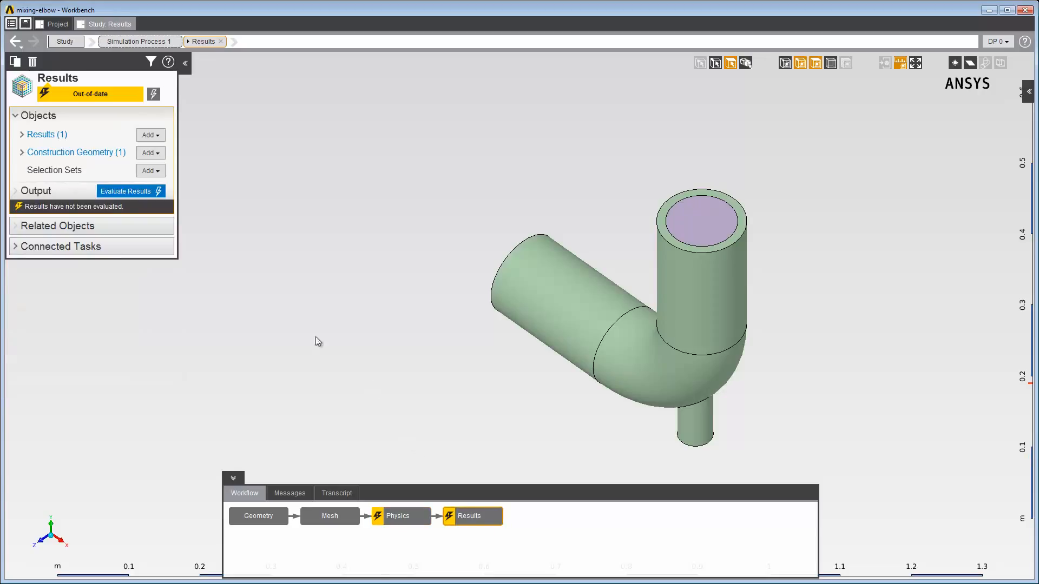
left_click(60, 136)
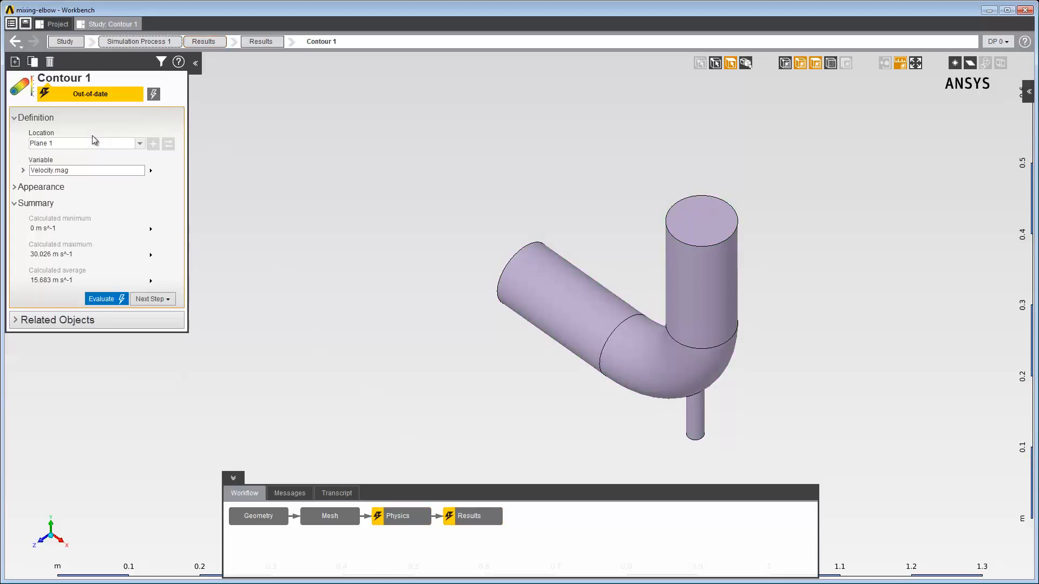
left_click(140, 143)
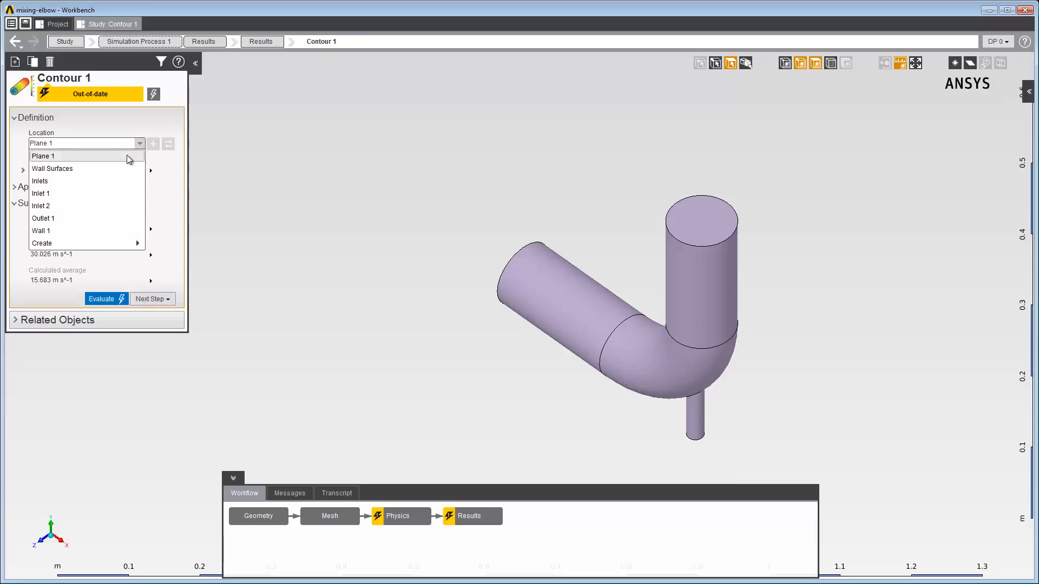